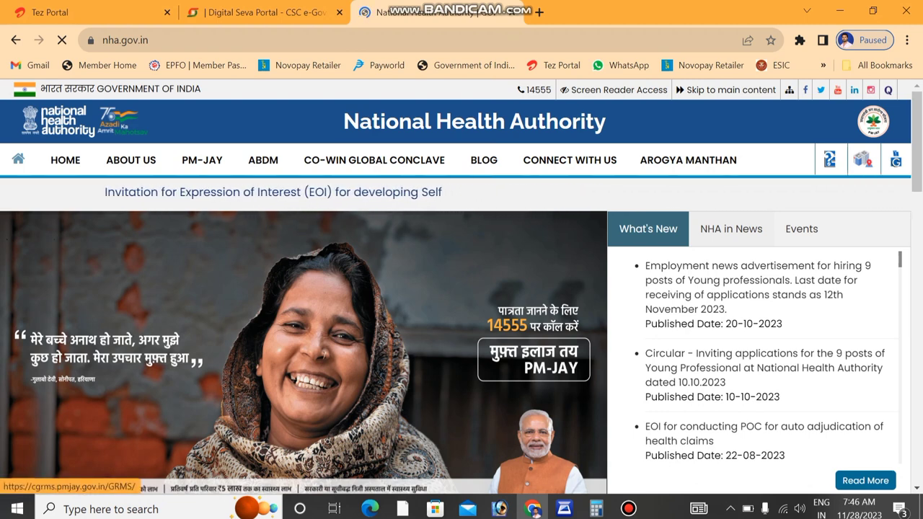
# - Open the CGRMS grievance portal, switch to Hindi and back to English, and start registering a grievance
pyautogui.click(896, 159)
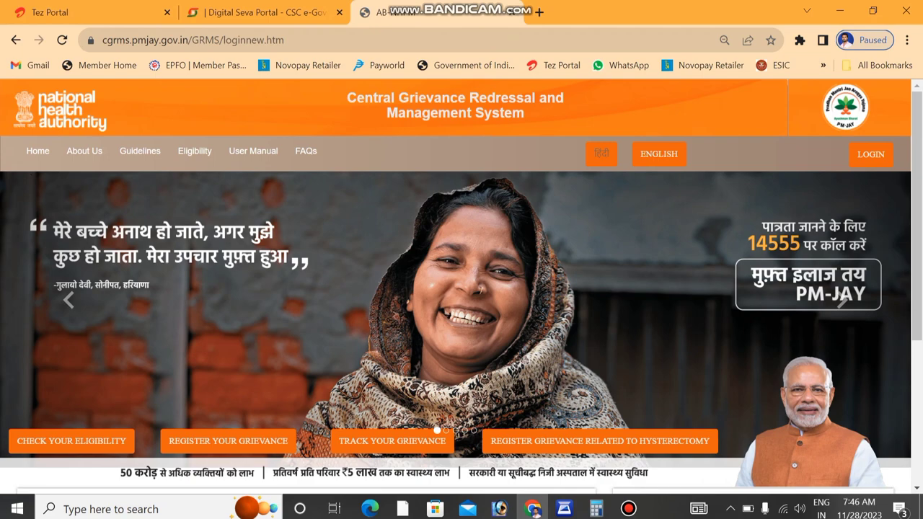
pyautogui.click(601, 153)
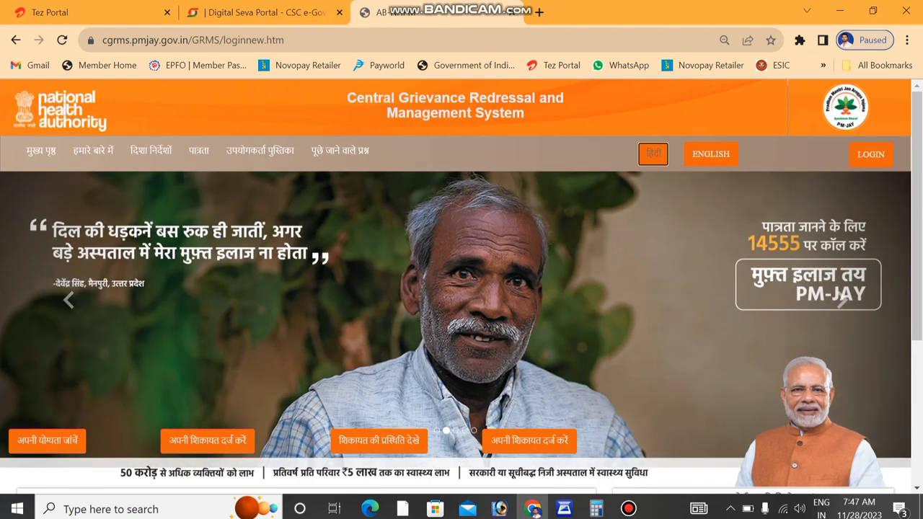
pyautogui.click(710, 154)
pyautogui.click(228, 440)
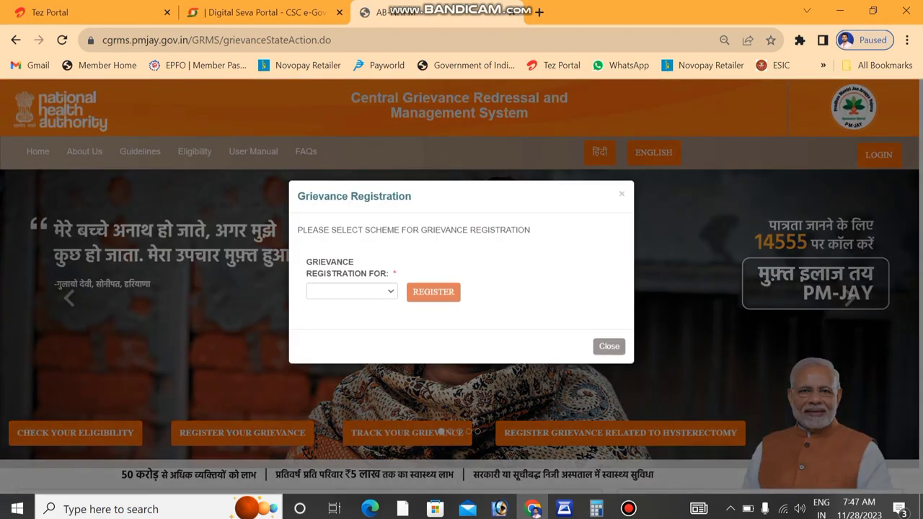
# - Choose PMJAY as the grievance scheme and proceed to its grievance form
pyautogui.click(351, 291)
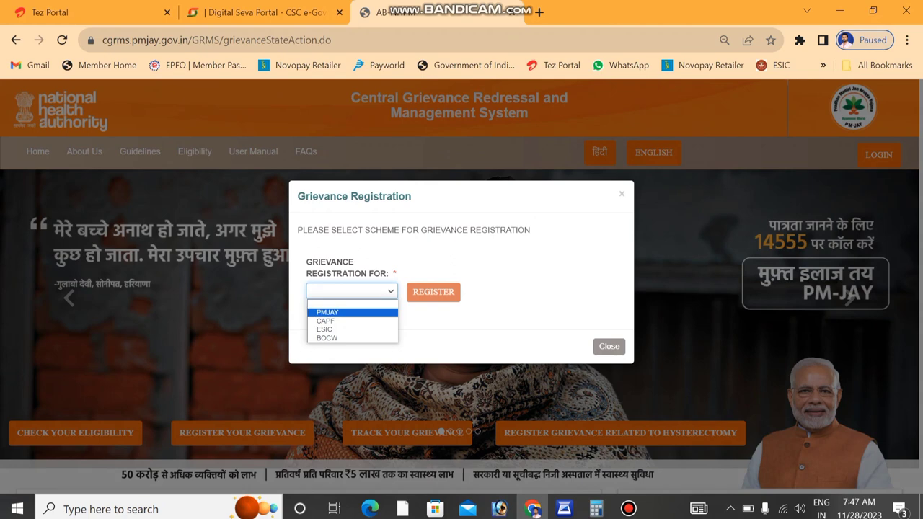
pyautogui.press('Return')
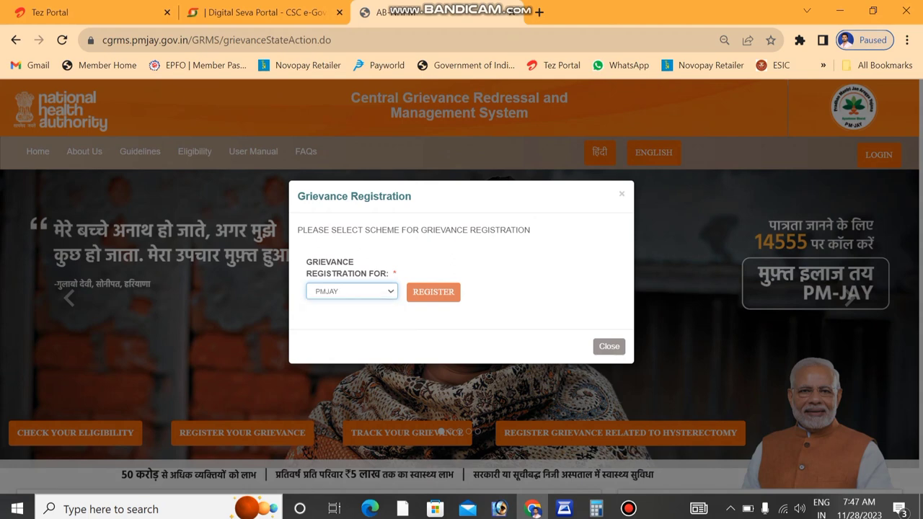
pyautogui.press('Tab')
pyautogui.press('Return')
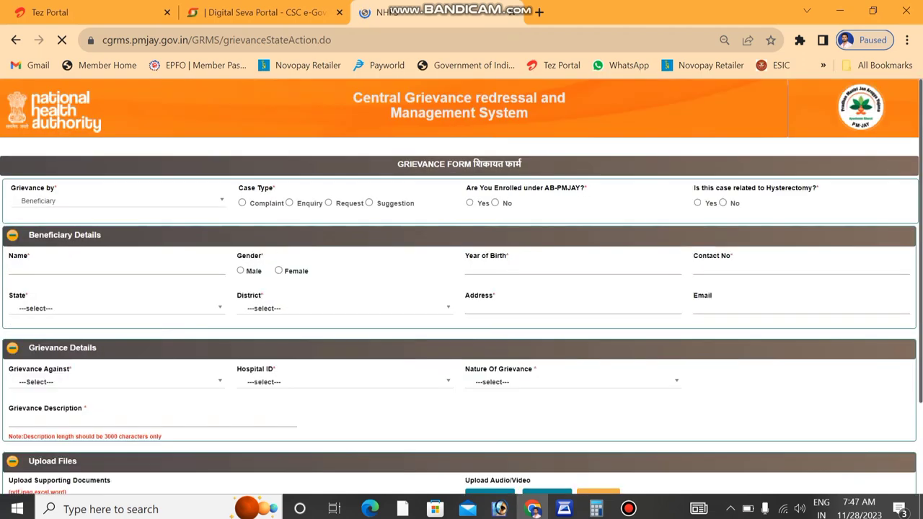
# - Keep Beneficiary as filer, choose case type Request, and answer No to enrolment and hysterectomy
pyautogui.press('space')
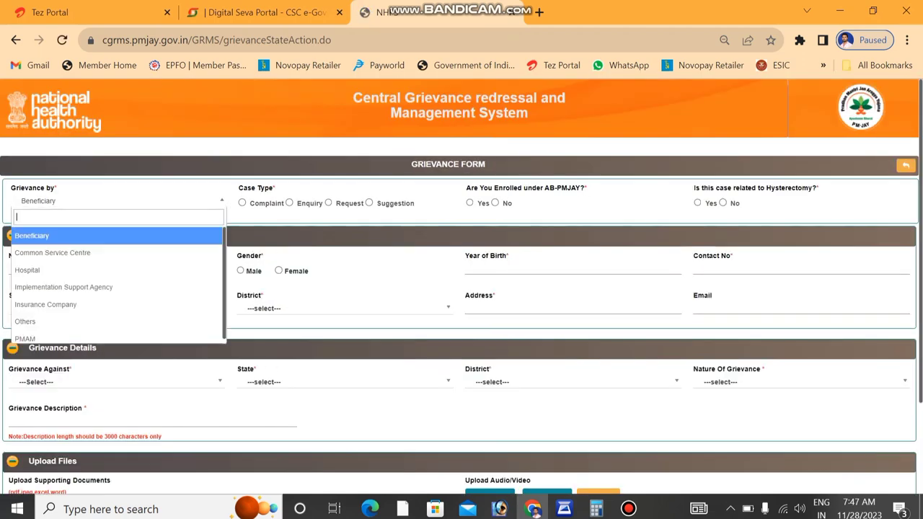
pyautogui.press('Return')
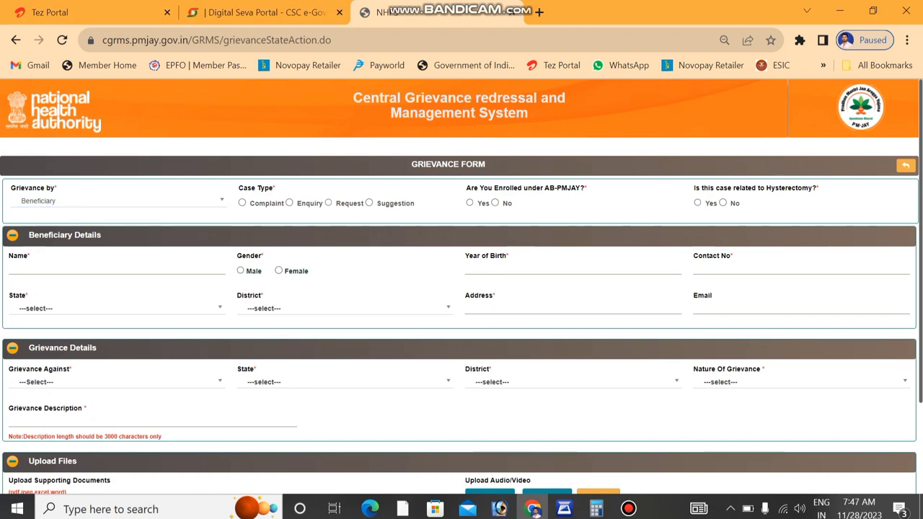
pyautogui.click(328, 202)
pyautogui.click(495, 202)
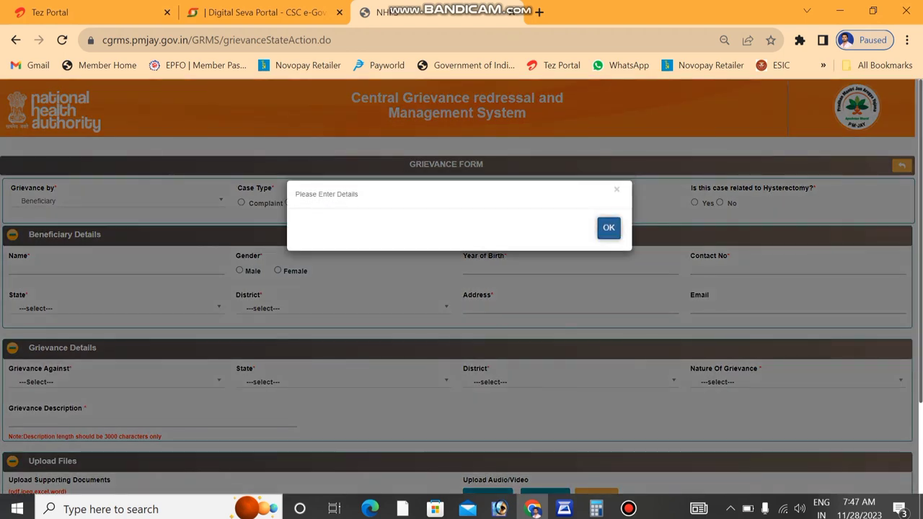
pyautogui.click(608, 227)
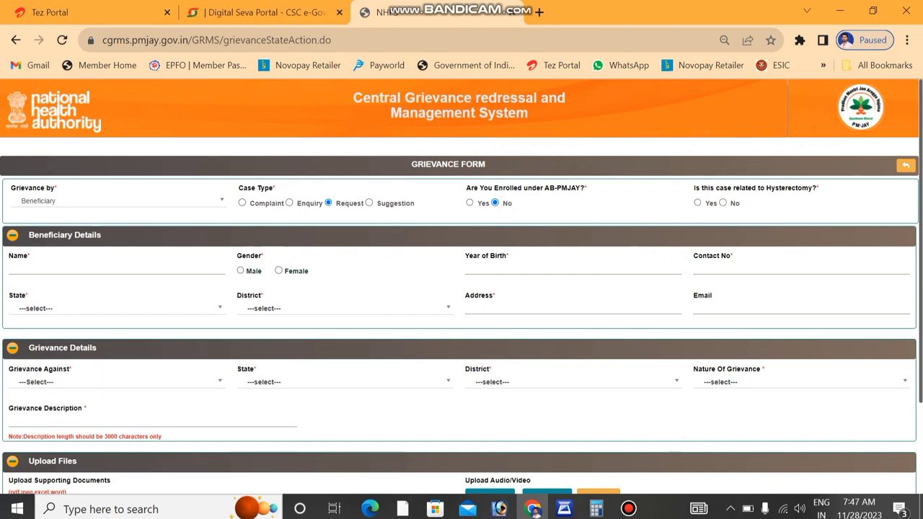
pyautogui.click(723, 203)
pyautogui.click(10, 268)
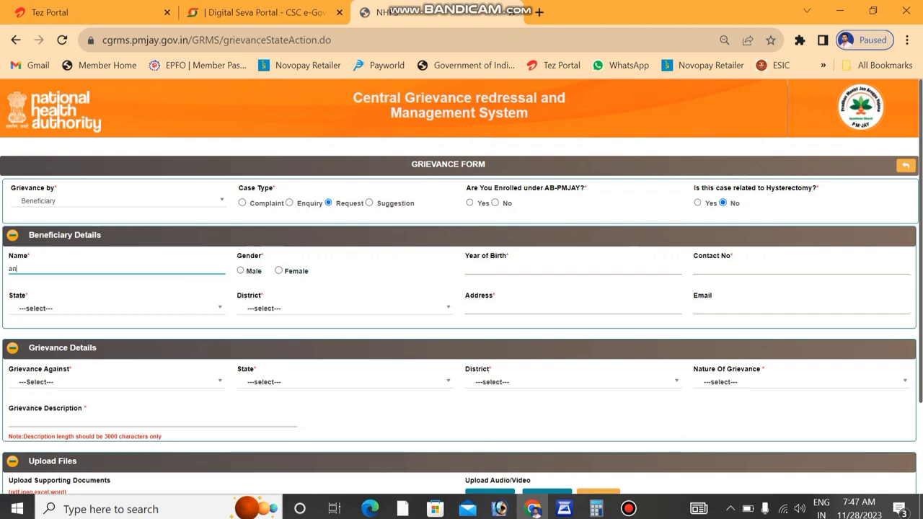
# - Enter the beneficiary's name, Male gender, birth year 2009 and contact number
pyautogui.write('anbc')
pyautogui.click(240, 270)
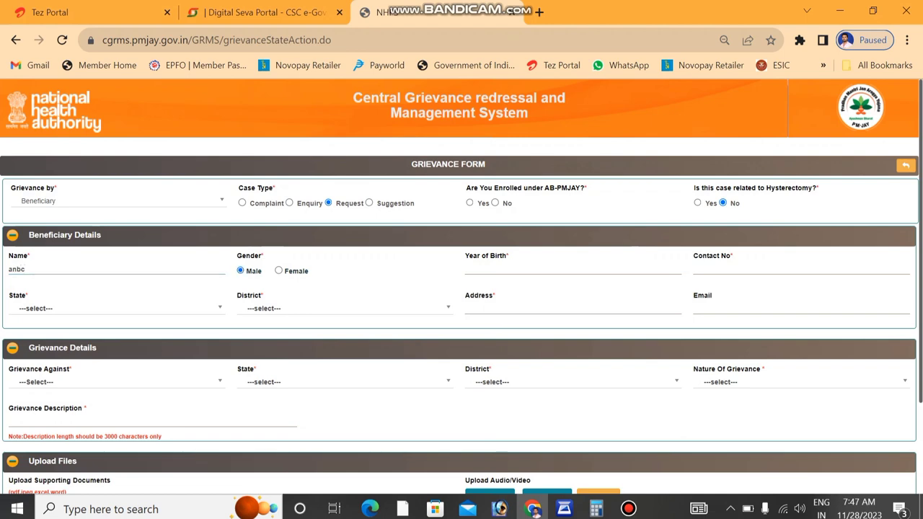
pyautogui.click(572, 268)
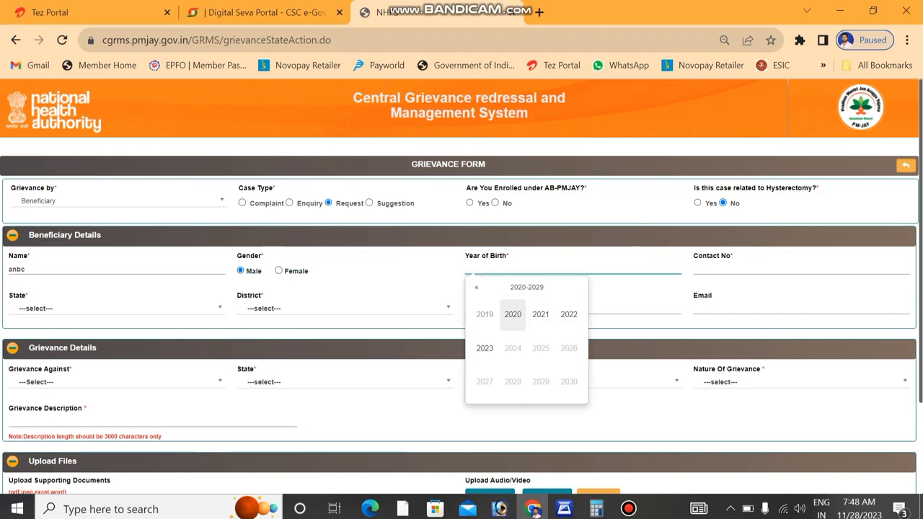
pyautogui.click(485, 314)
pyautogui.click(573, 268)
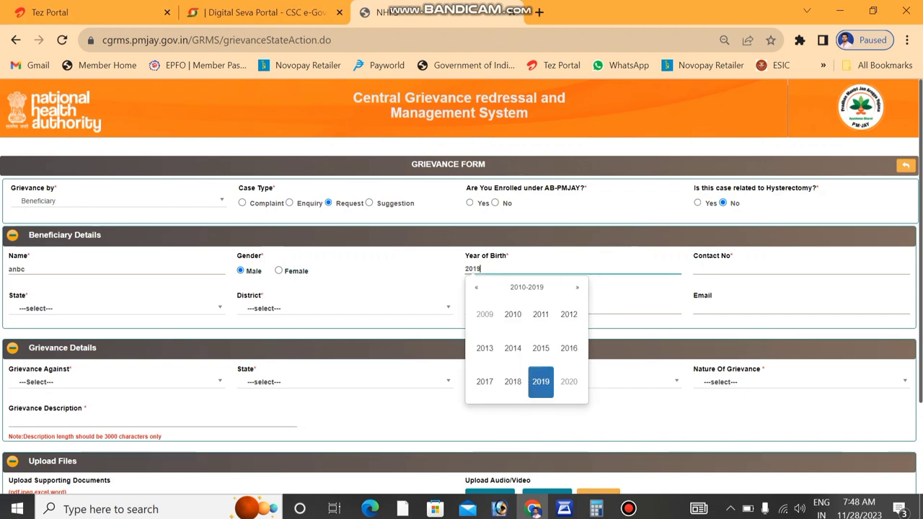
pyautogui.click(484, 314)
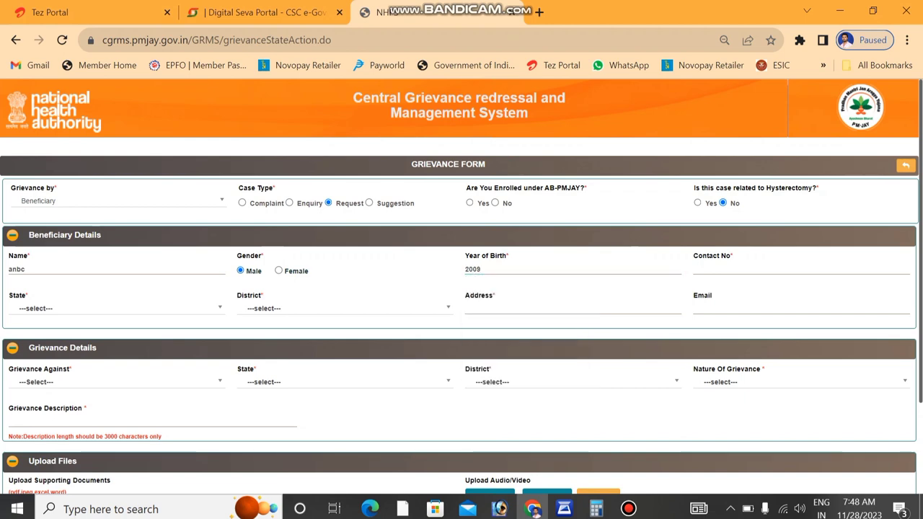
pyautogui.click(728, 268)
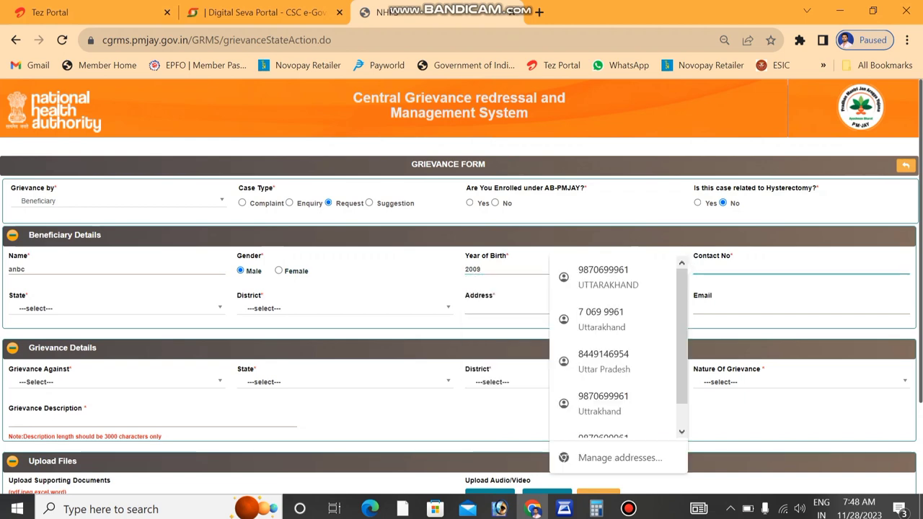
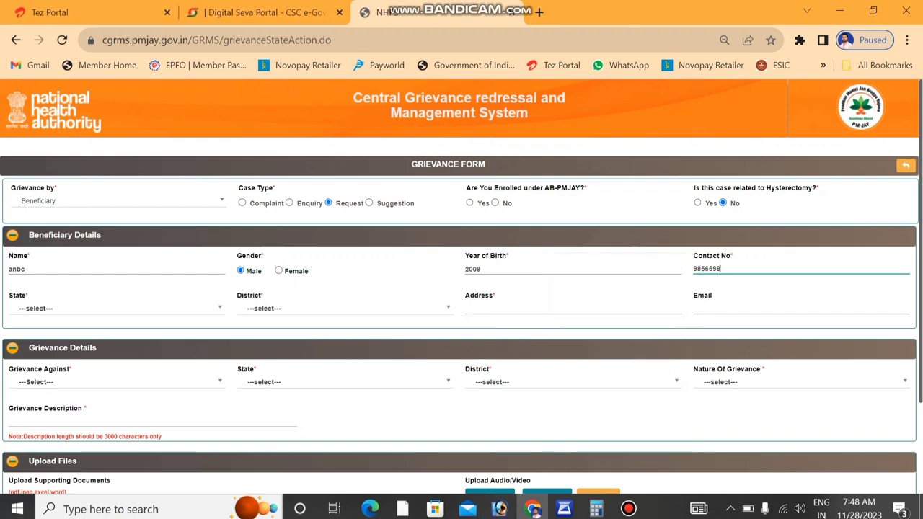
pyautogui.press('Tab')
# - Set the beneficiary's state to UTTAR PRADESH and district to GHAZIABAD
pyautogui.press('Down')
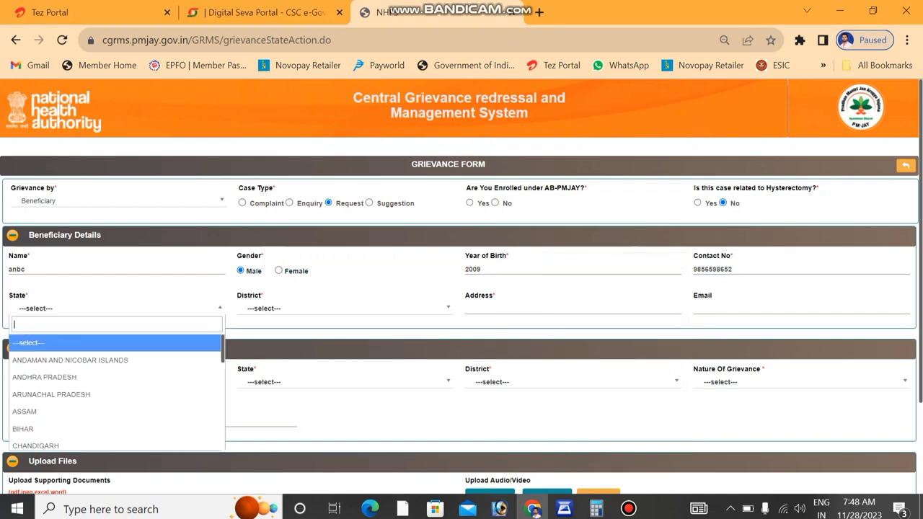
pyautogui.press('Down')
pyautogui.press('Down')
pyautogui.press('Up')
pyautogui.press('Up')
pyautogui.press('Up')
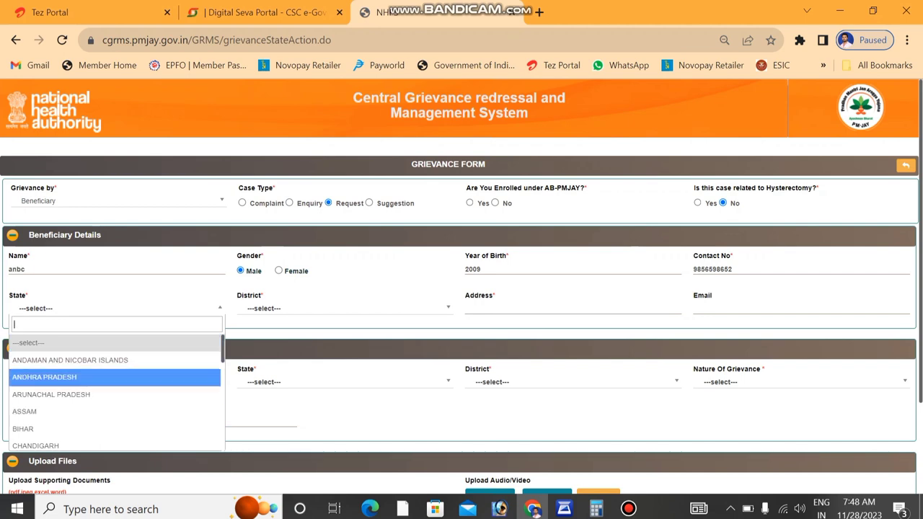
pyautogui.scroll(-1, 115, 389)
pyautogui.scroll(-8, 118, 393)
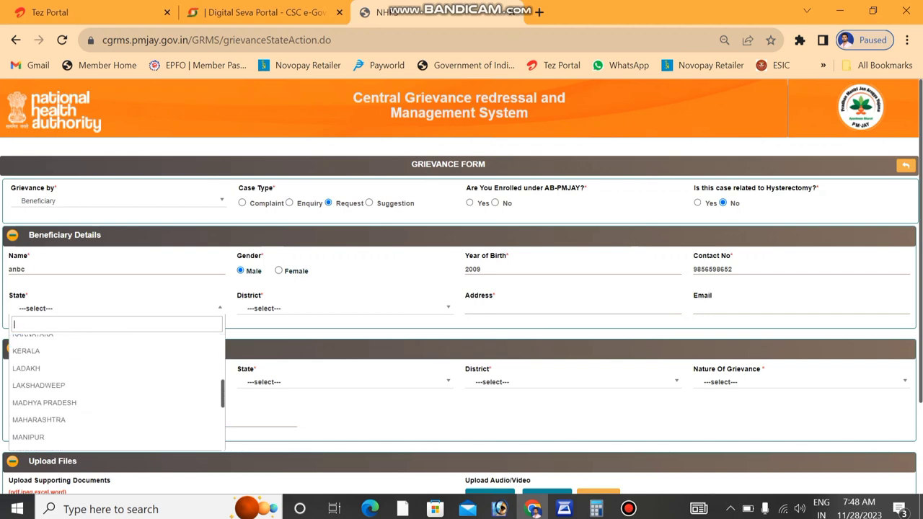
pyautogui.scroll(-2, 115, 389)
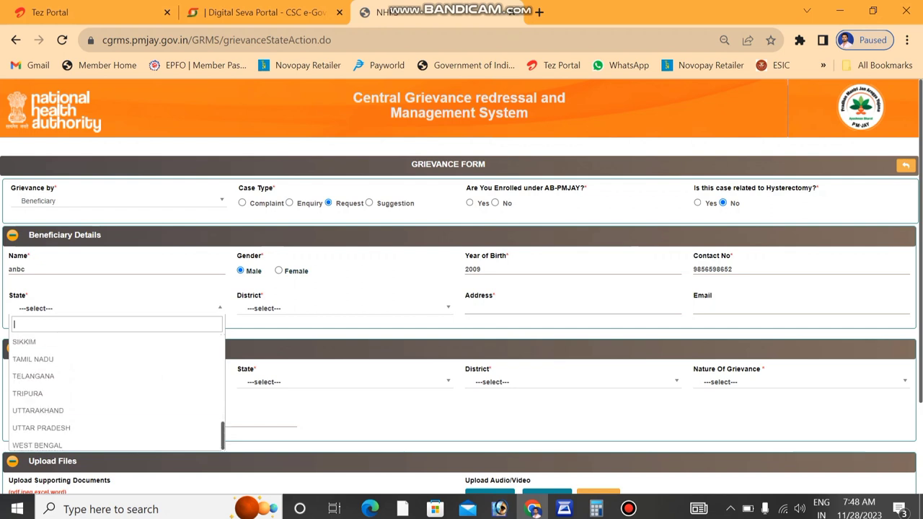
pyautogui.press('Return')
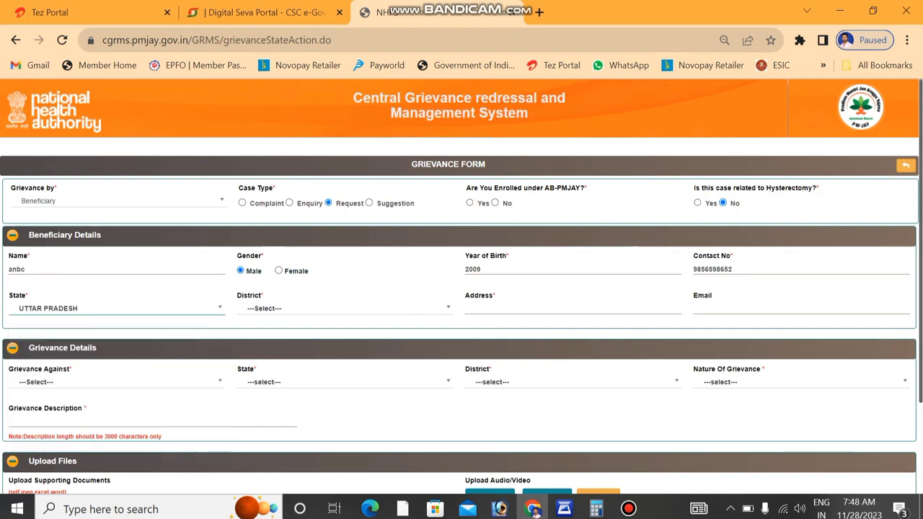
pyautogui.click(342, 308)
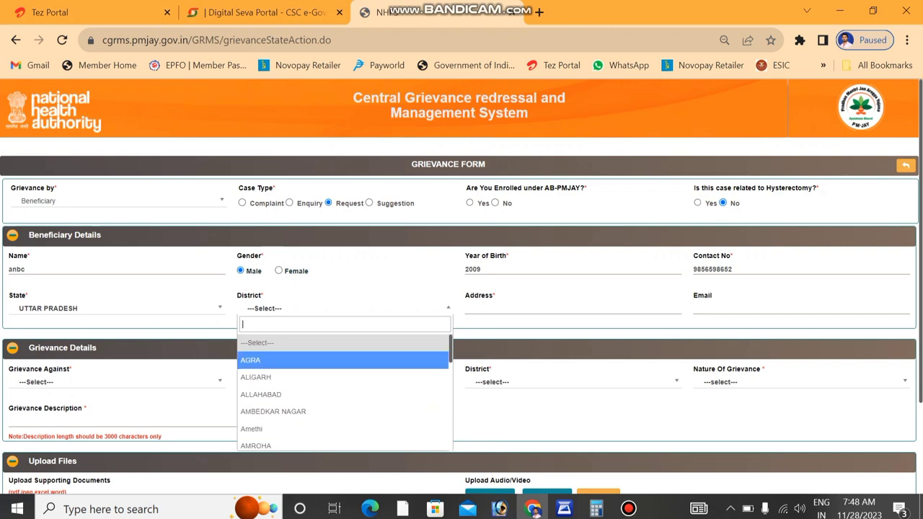
pyautogui.scroll(-6, 342, 393)
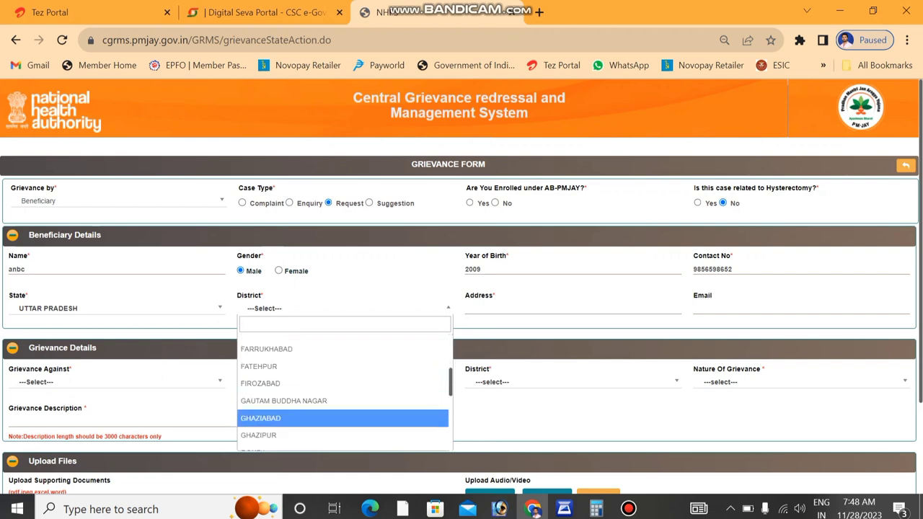
pyautogui.click(343, 418)
# - Pass through the Address and Email fields, leaving them empty, and dismiss the autofill suggestions
pyautogui.click(466, 308)
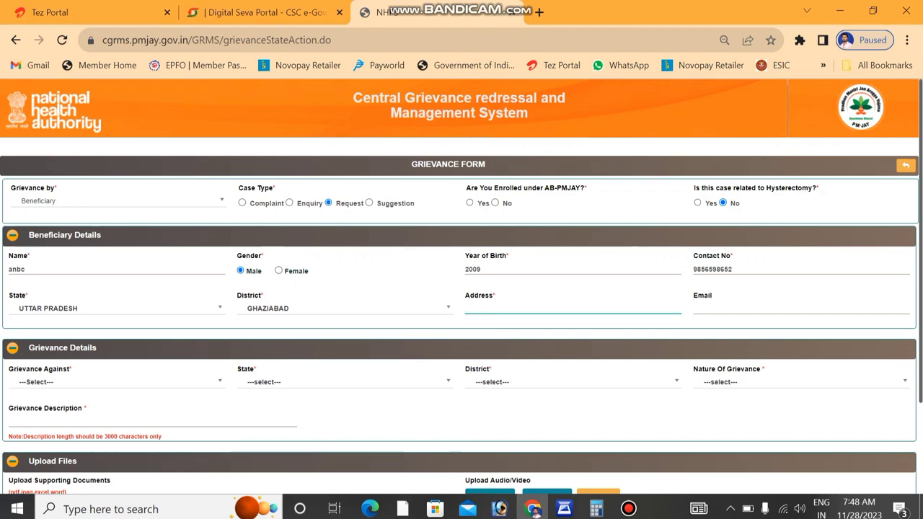
pyautogui.click(793, 308)
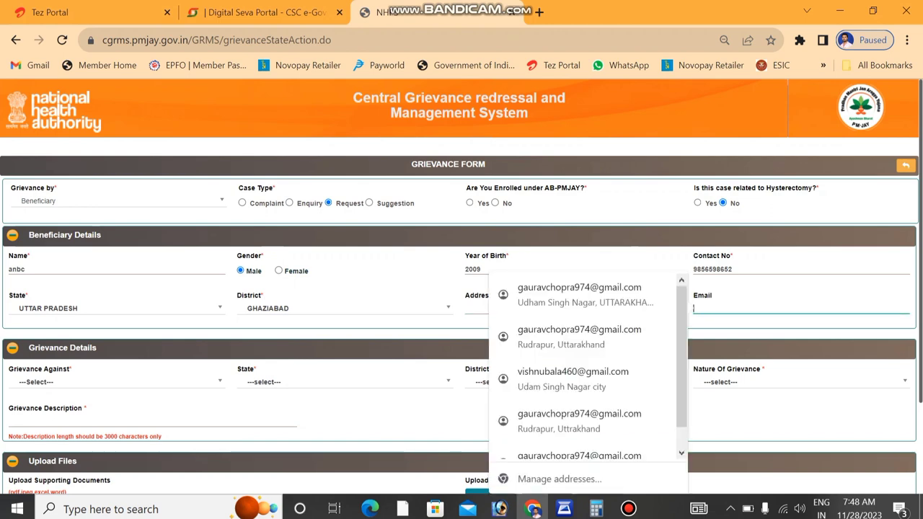
pyautogui.press('Escape')
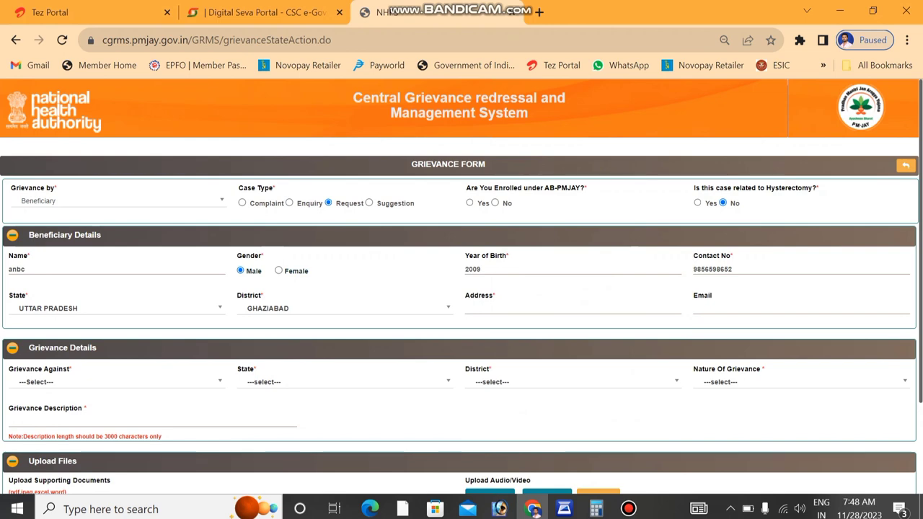
pyautogui.scroll(-1, 462, 288)
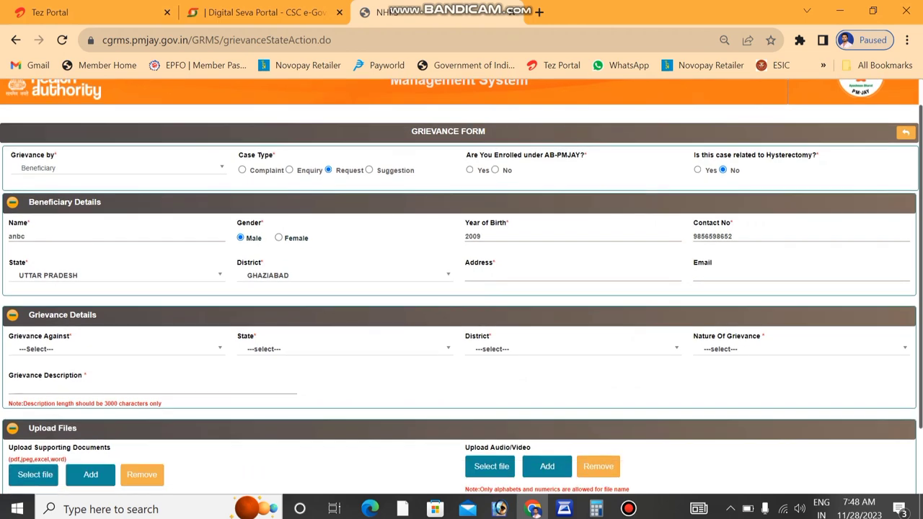
# - Set Grievance Against to Hospital, correcting an initial DGRC selection
pyautogui.click(115, 349)
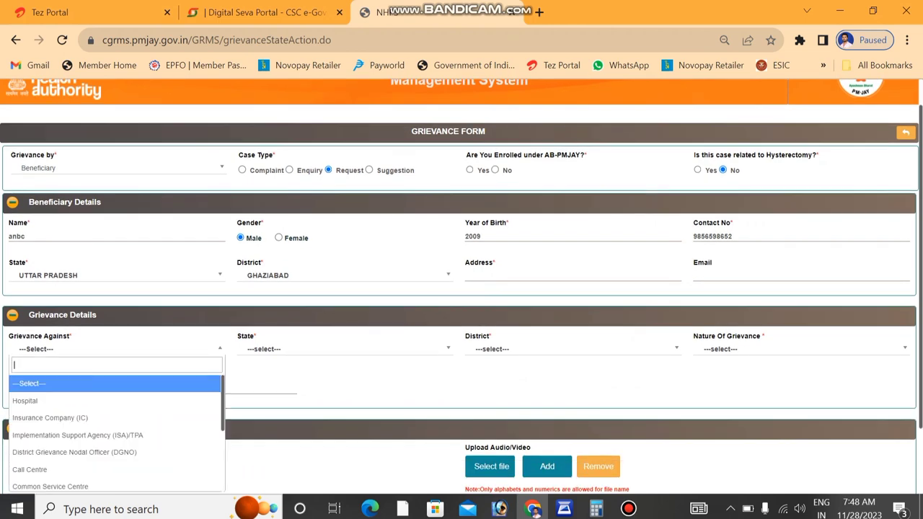
pyautogui.press('Down')
pyautogui.press('Down')
pyautogui.press('Up')
pyautogui.press('Up')
pyautogui.scroll(-3, 115, 433)
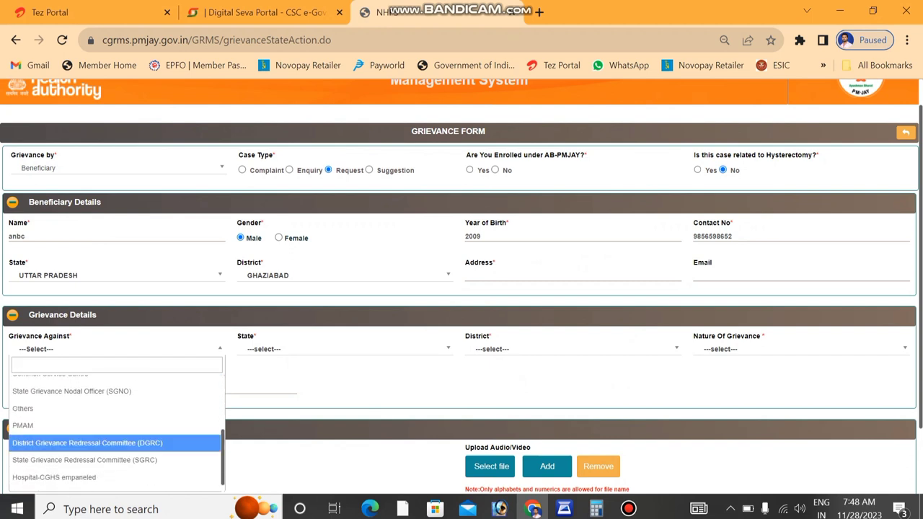
pyautogui.press('Return')
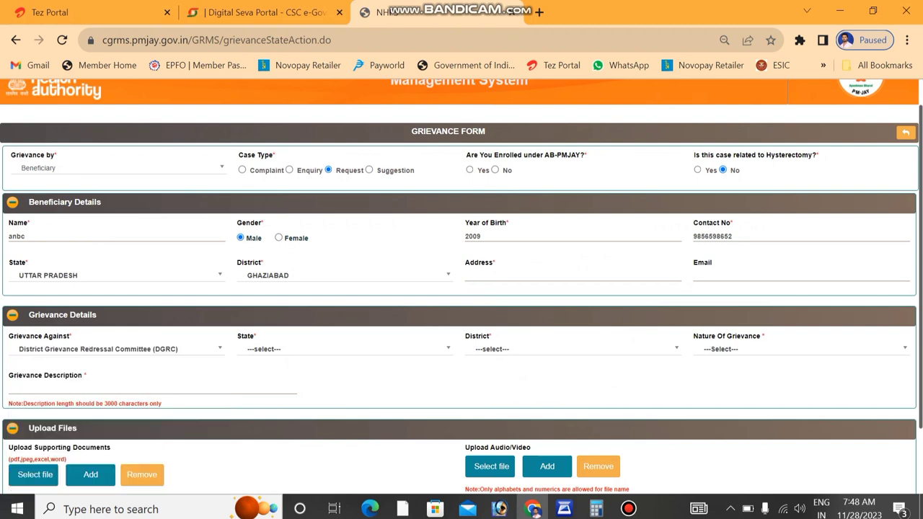
pyautogui.press('Return')
pyautogui.press('Up')
pyautogui.press('Up')
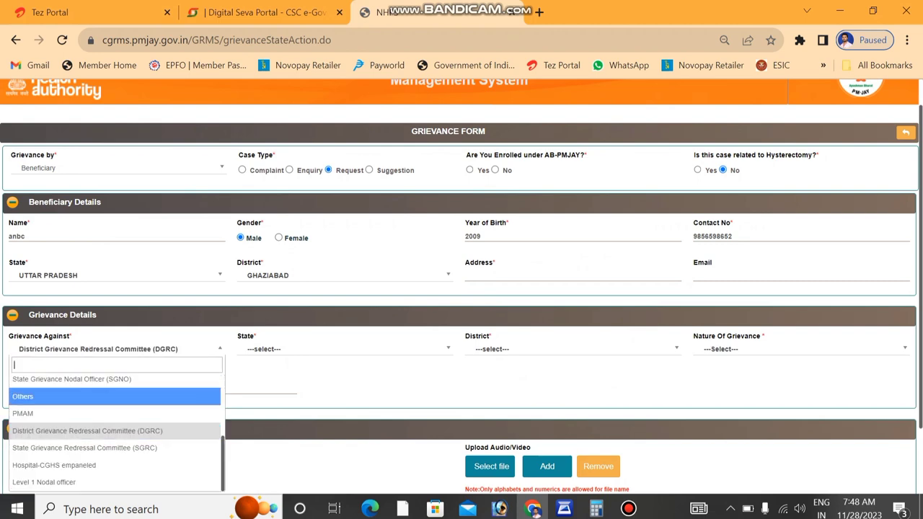
pyautogui.scroll(3, 115, 432)
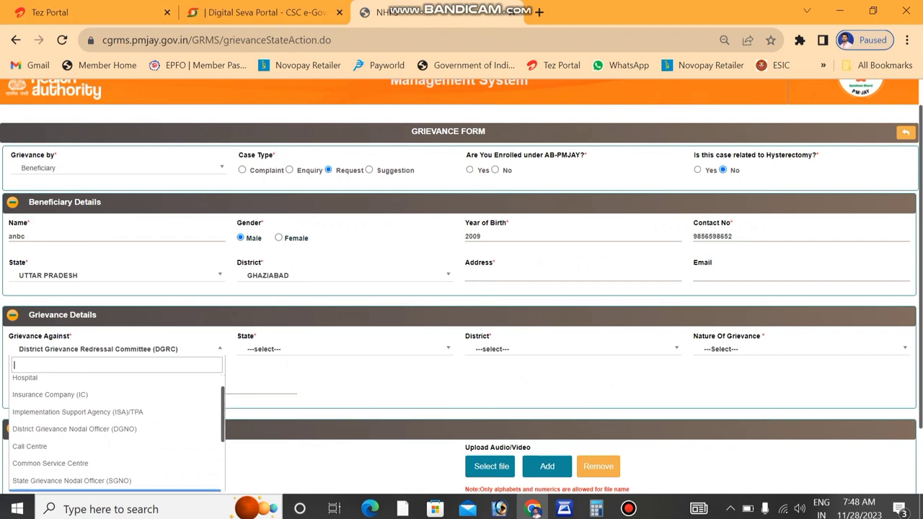
pyautogui.press('Up')
pyautogui.press('Up')
pyautogui.press('Up')
pyautogui.press('Up')
pyautogui.press('Up')
pyautogui.press('Up')
pyautogui.press('Up')
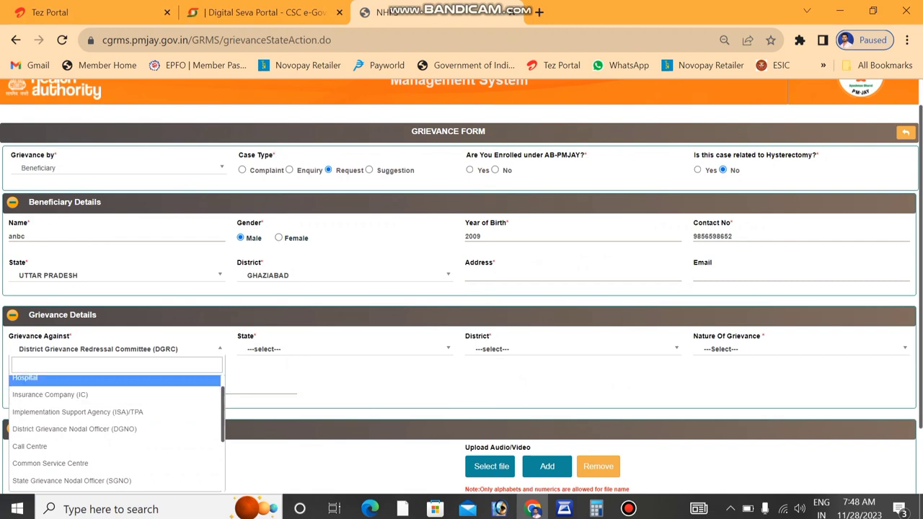
pyautogui.press('Return')
# - Set the grievance state to UTTAR PRADESH and district to GHAZIPUR
pyautogui.press('Tab')
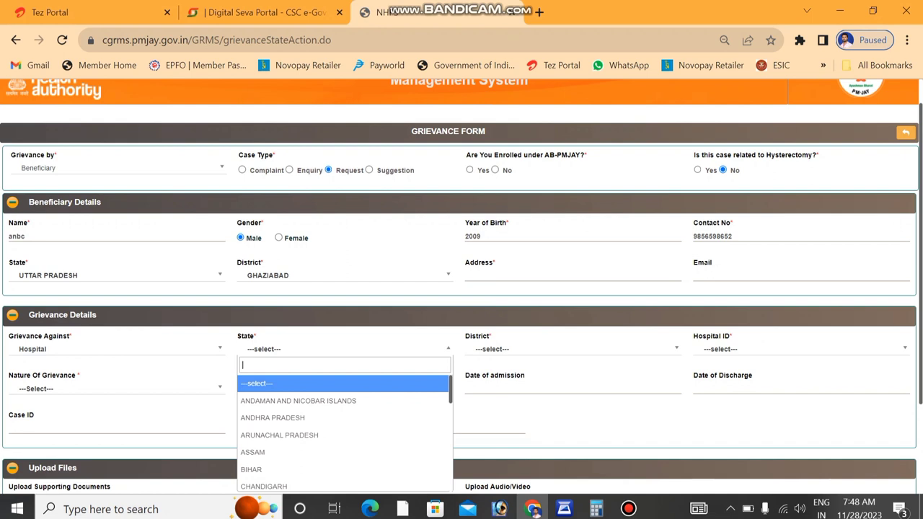
pyautogui.press('Down')
pyautogui.press('Down')
pyautogui.press('Down')
pyautogui.press('Down')
pyautogui.press('Down')
pyautogui.press('Down')
pyautogui.press('Down')
pyautogui.press('Down')
pyautogui.press('Down')
pyautogui.press('Down')
pyautogui.press('Down')
pyautogui.press('Down')
pyautogui.press('Down')
pyautogui.press('Down')
pyautogui.press('Down')
pyautogui.press('Down')
pyautogui.press('Down')
pyautogui.press('Down')
pyautogui.press('Down')
pyautogui.press('Down')
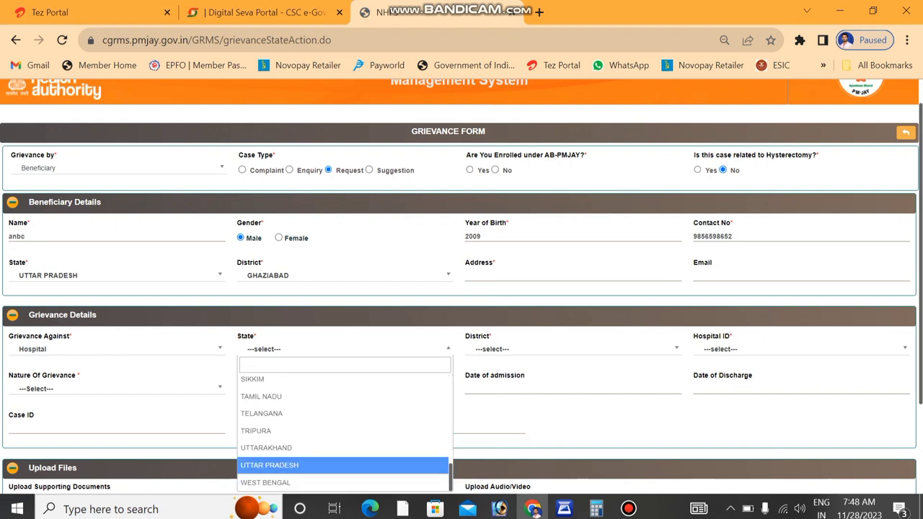
pyautogui.press('Return')
pyautogui.press('Tab')
pyautogui.press('Down')
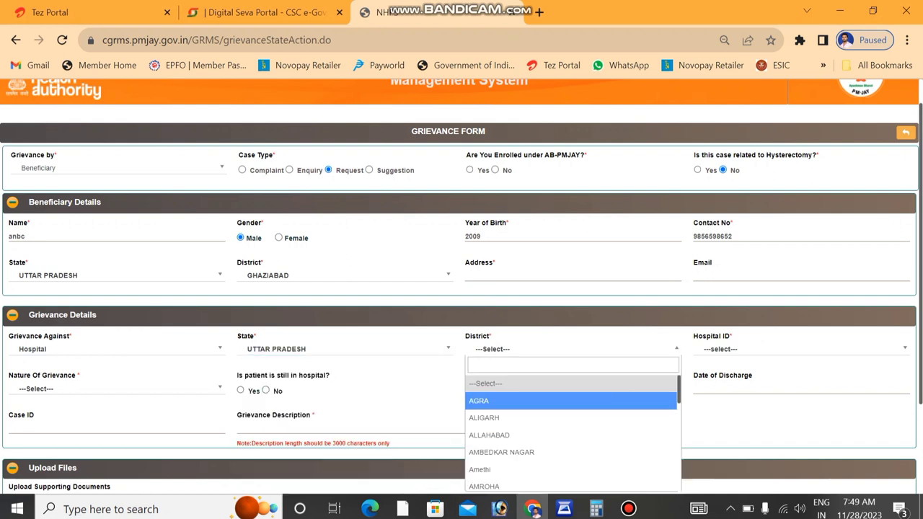
pyautogui.scroll(-4, 572, 432)
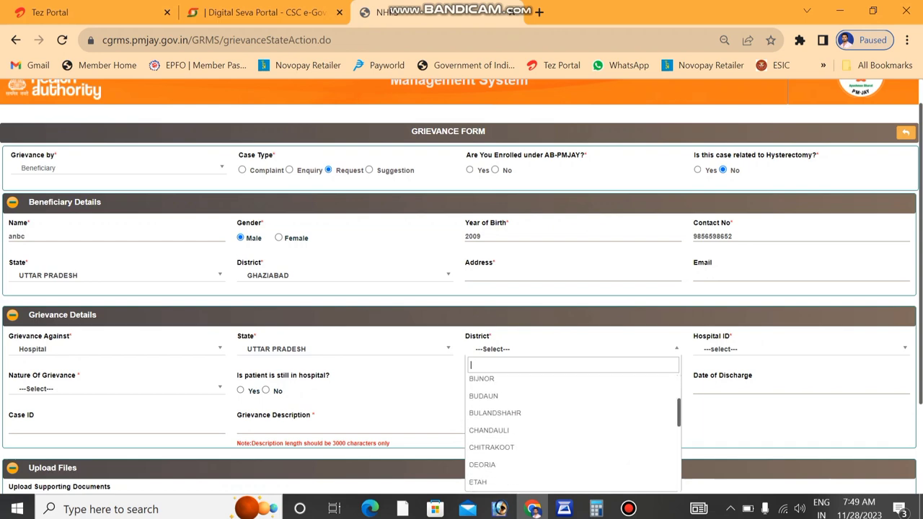
pyautogui.scroll(-2, 572, 432)
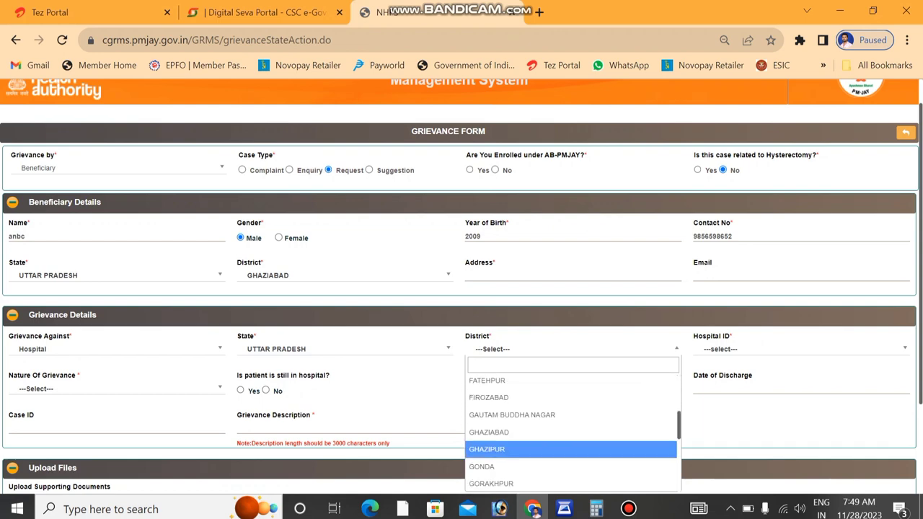
pyautogui.click(497, 447)
# - Set the discharge date to 28-11-2023 and answer No to patient still in hospital
pyautogui.click(742, 389)
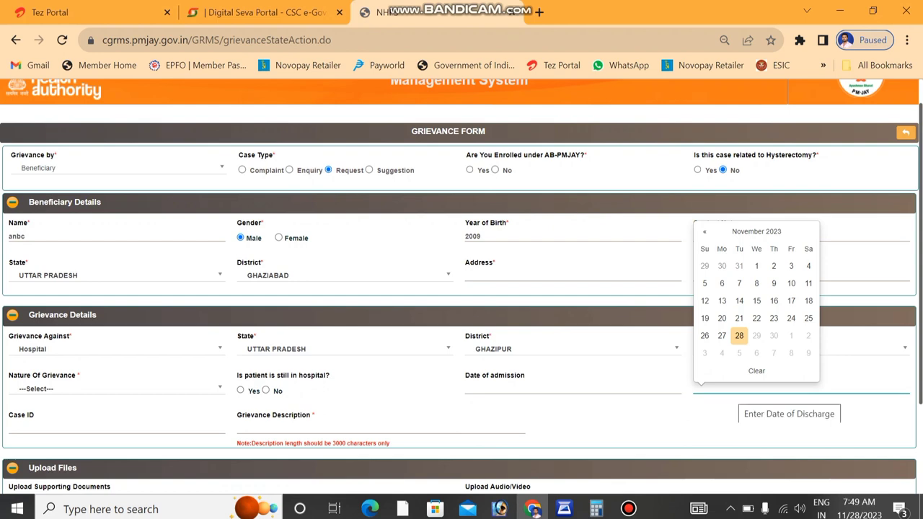
pyautogui.click(739, 335)
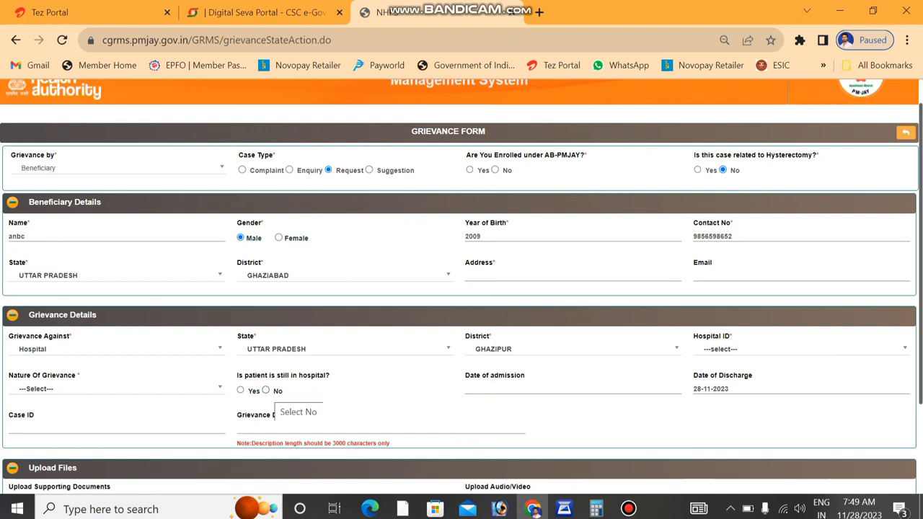
pyautogui.click(265, 390)
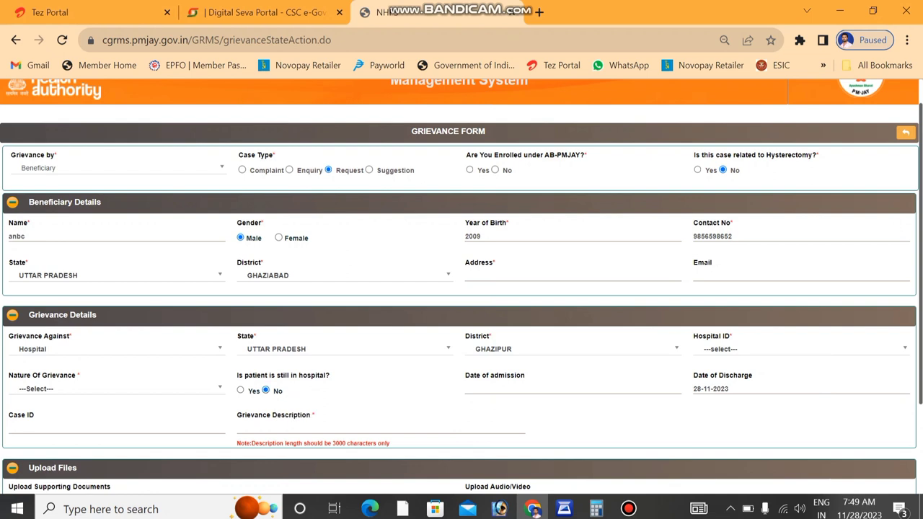
# - Tick the declaration that the facts are true and attempt submission without attaching files
pyautogui.click(523, 427)
pyautogui.scroll(-2, 523, 427)
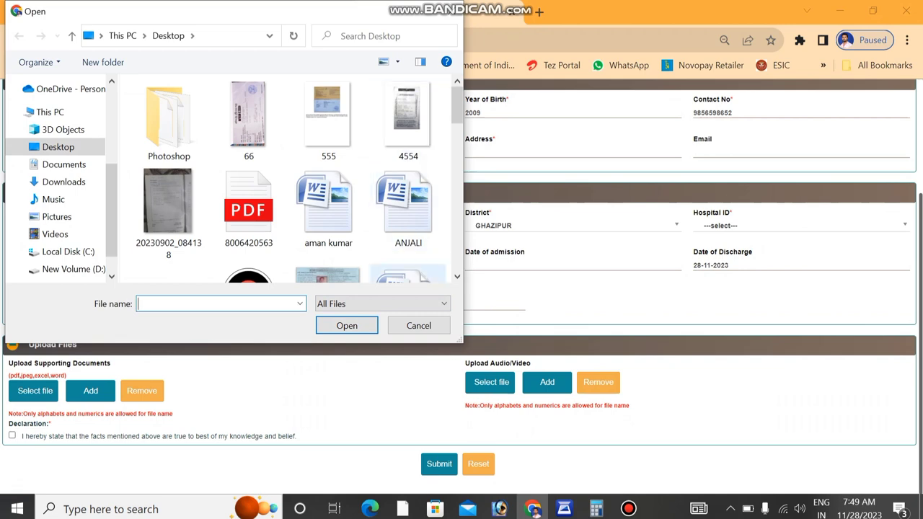
pyautogui.click(419, 325)
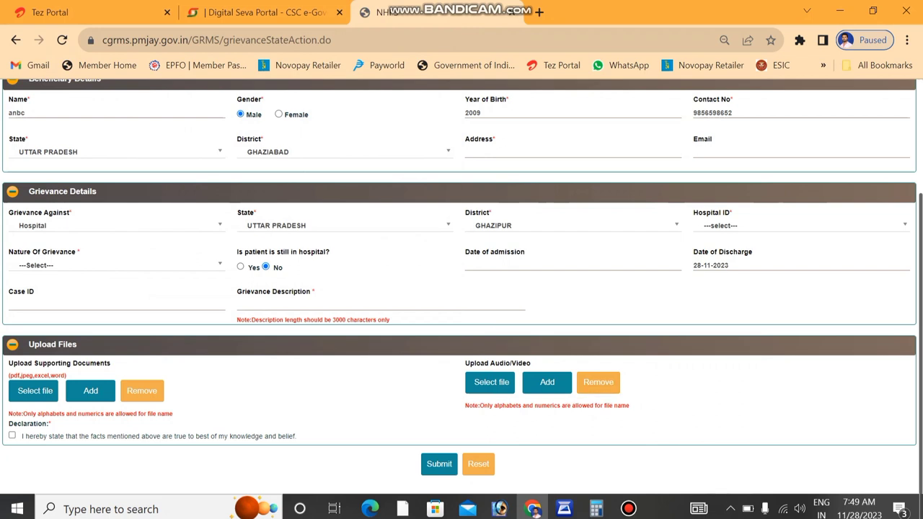
pyautogui.click(12, 436)
pyautogui.click(439, 463)
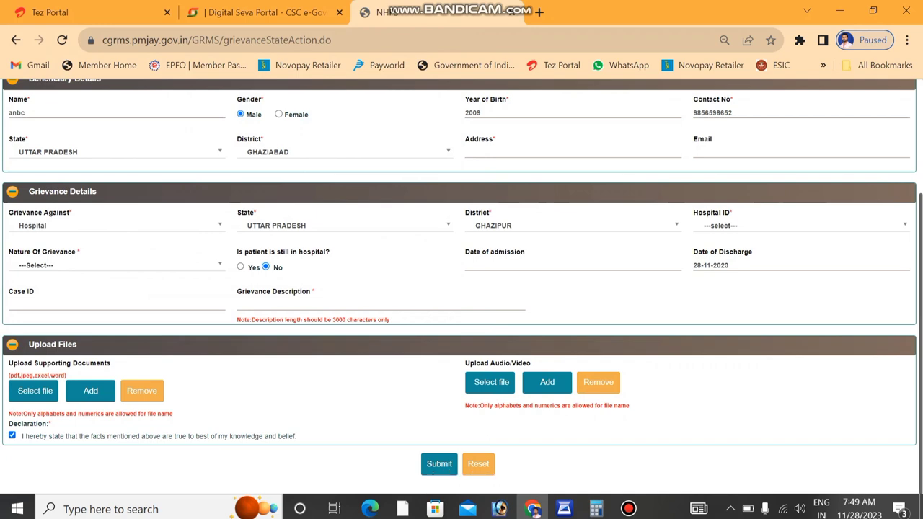